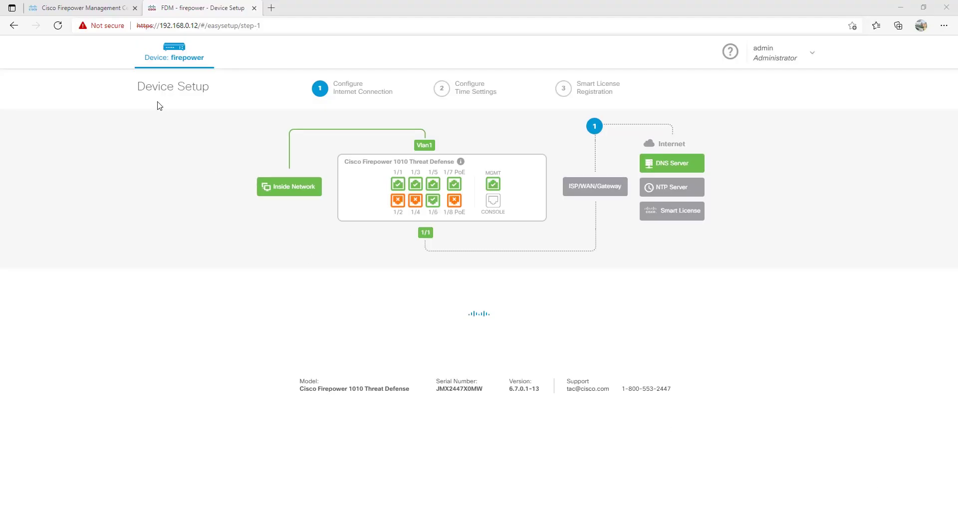
- Switch to the FMC tab and open Devices > Device Management, which lists 0 devices
{"action": "left_click", "coordinate": [92, 9]}
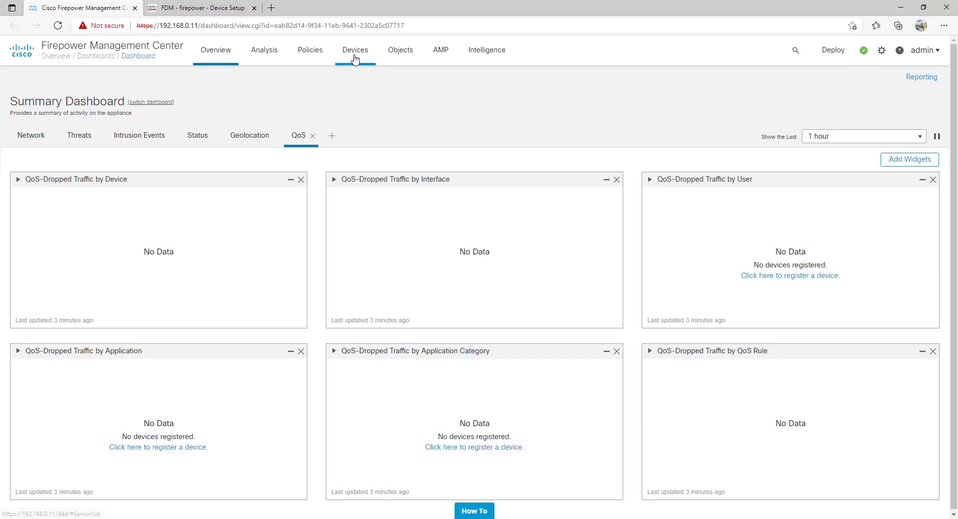
{"action": "mouse_move", "coordinate": [355, 58]}
{"action": "left_click", "coordinate": [367, 78]}
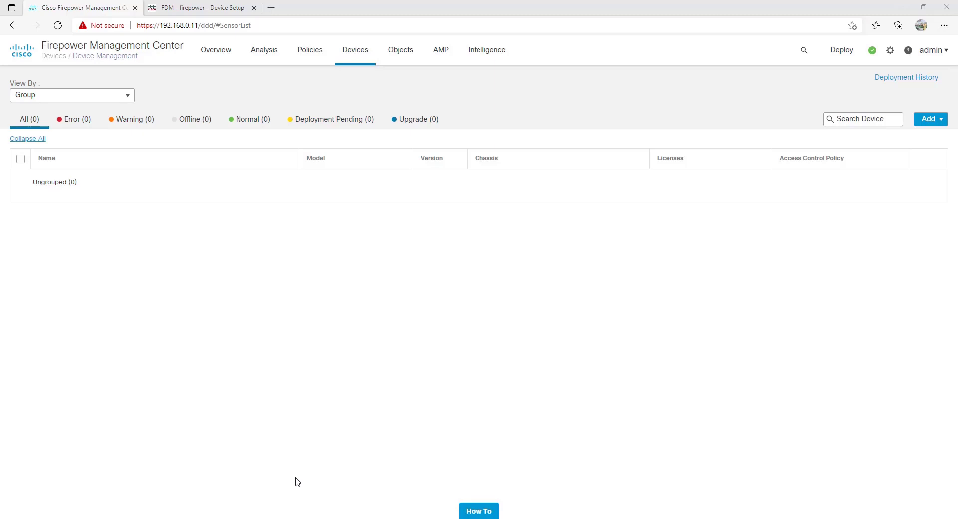
- Launch PuTTY, connect over SSH to 192.168.0.12, and trust the device's host key
{"action": "key", "text": "super"}
{"action": "type", "text": "putty"}
{"action": "key", "text": "Return"}
{"action": "type", "text": "192.168.0.12"}
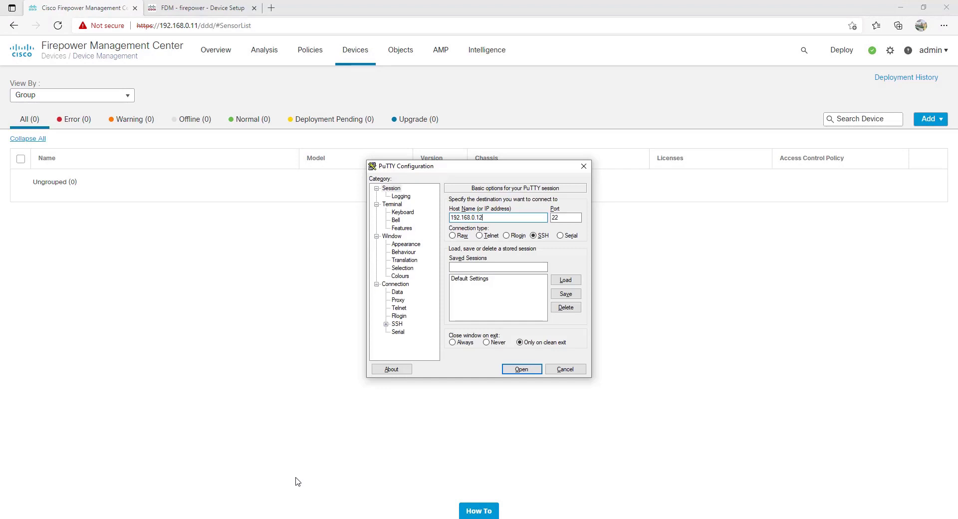
{"action": "key", "text": "Return"}
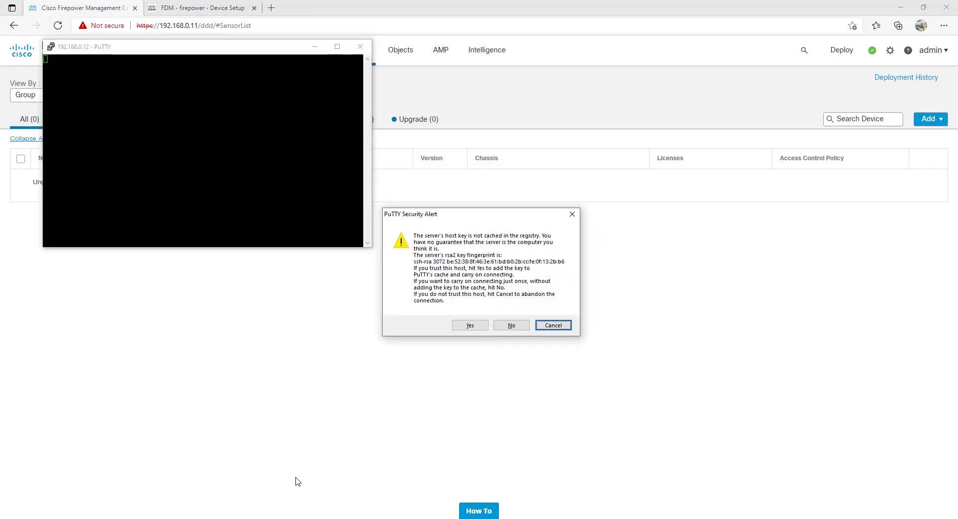
{"action": "key", "text": "Tab"}
{"action": "key", "text": "Return"}
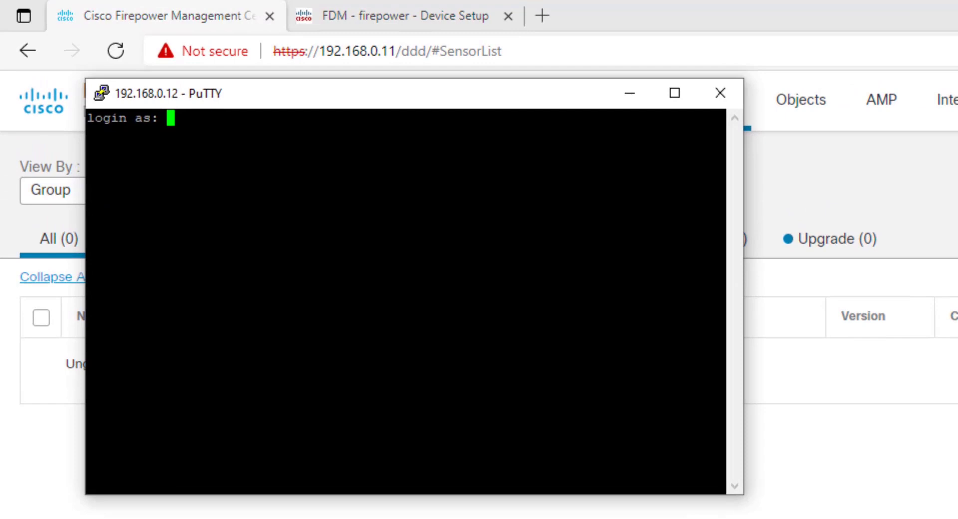
- Log in as admin to reach the Firepower 1010 command prompt
{"action": "type", "text": "admin"}
{"action": "key", "text": "Return"}
{"action": "key", "text": "Return"}
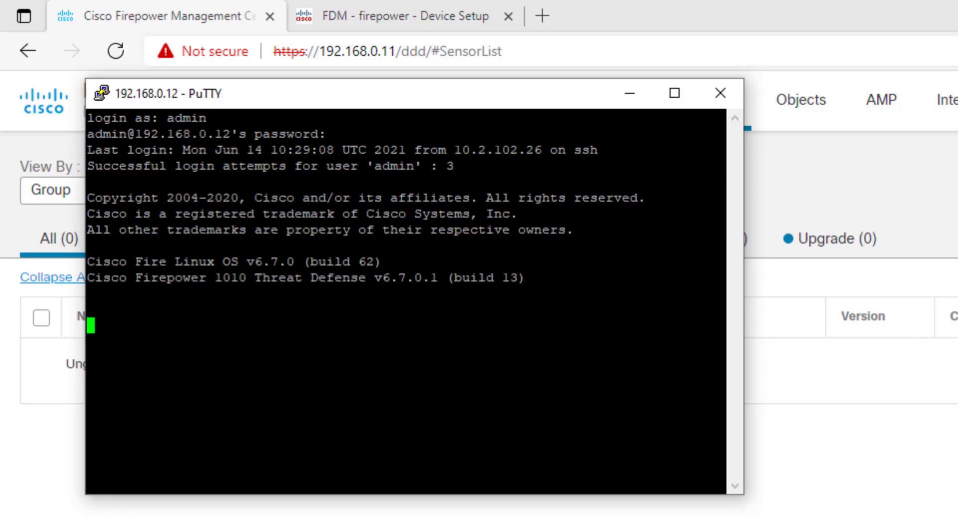
{"action": "key", "text": "Return"}
- Run configure manager add 192.168.0.11 with the registration key, and answer yes to continue
{"action": "type", "text": "configure manager"}
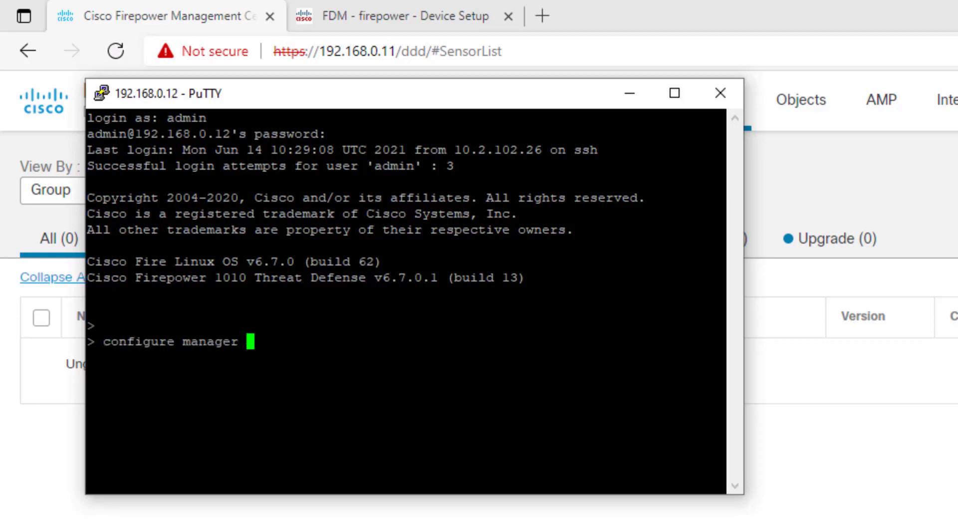
{"action": "key", "text": "question"}
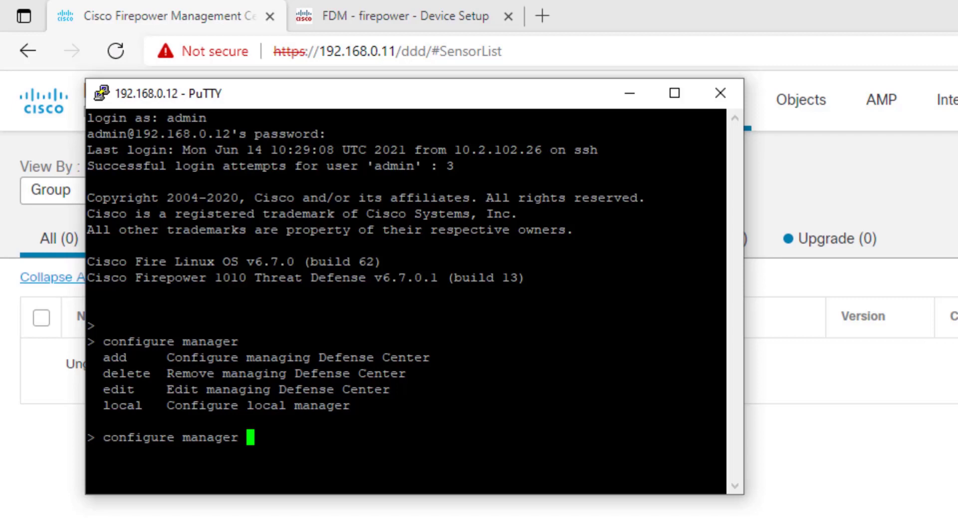
{"action": "type", "text": "add"}
{"action": "type", "text": " ?"}
{"action": "type", "text": "192.168.0"}
{"action": "type", "text": ".11 "}
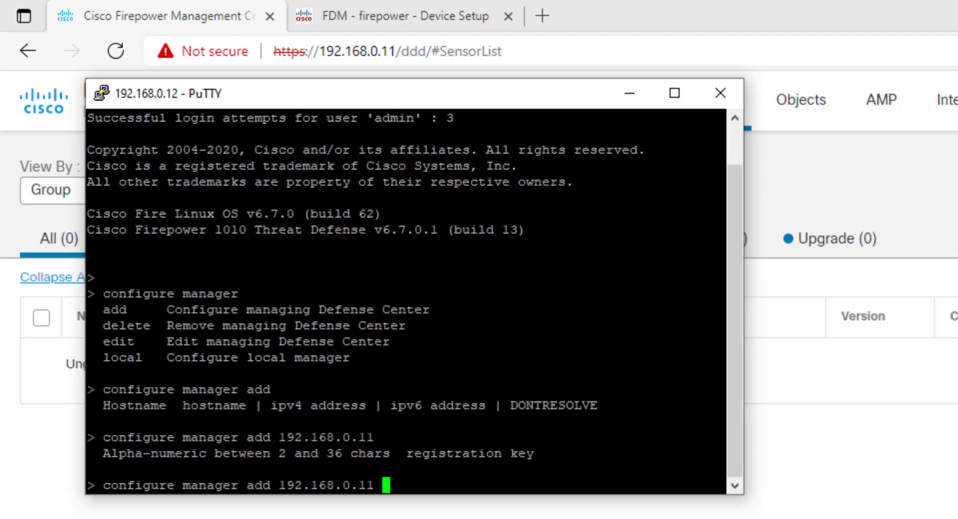
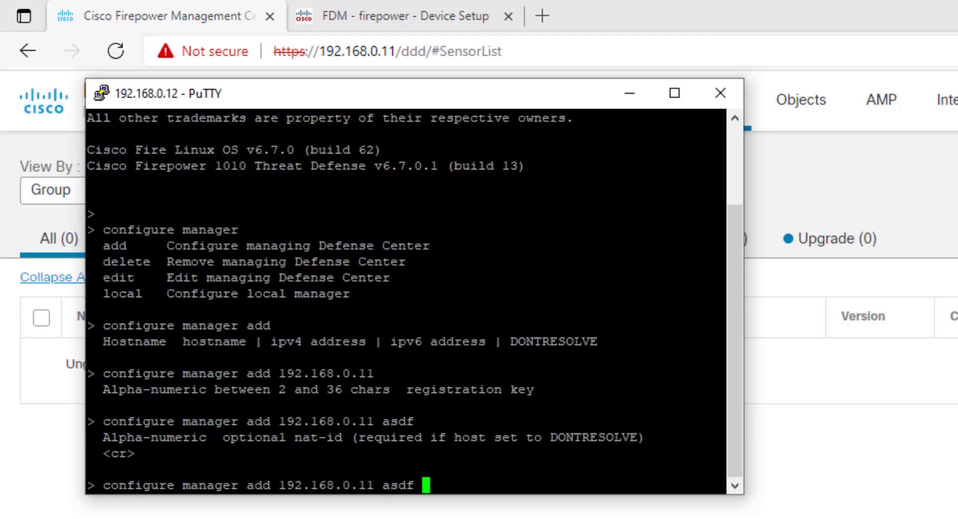
{"action": "key", "text": "Return"}
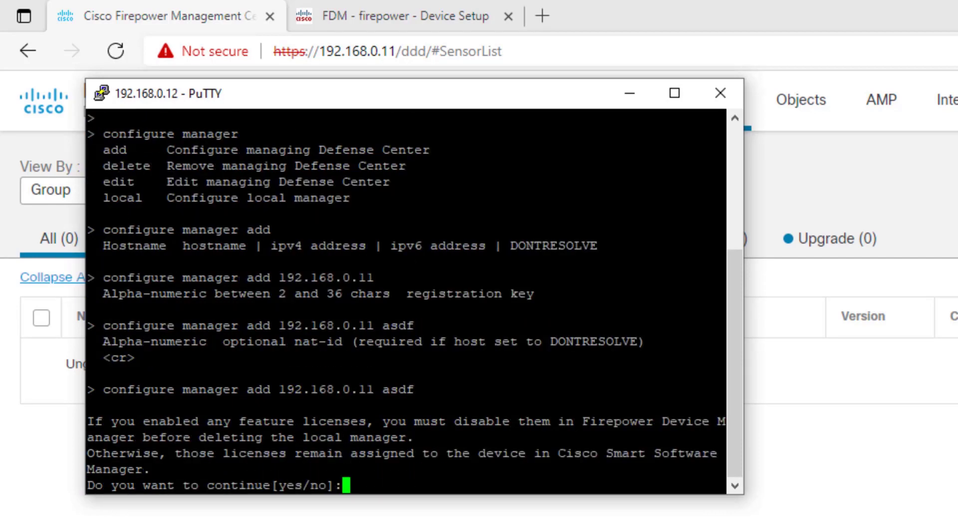
{"action": "type", "text": "yes"}
{"action": "key", "text": "Return"}
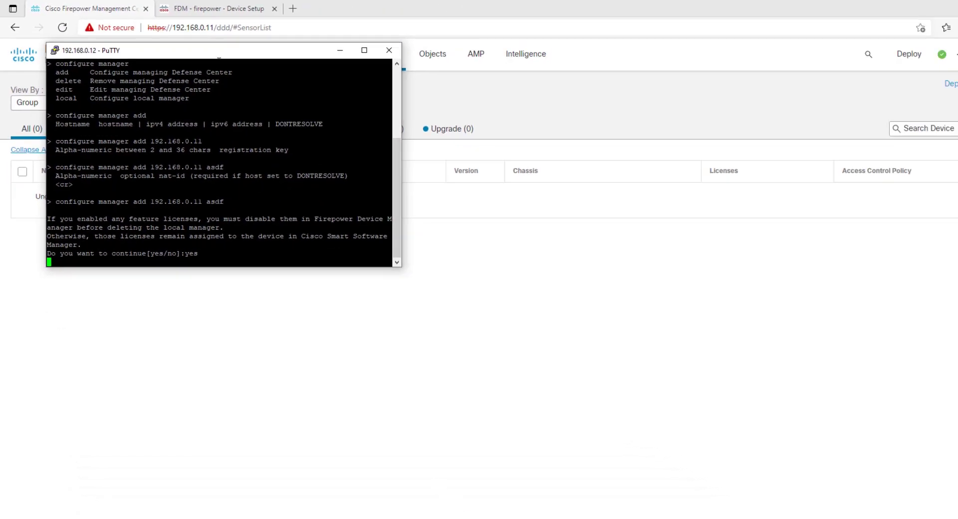
- In FMC, add a device with host 192.168.0.12 and enter the registration key
{"action": "left_click", "coordinate": [278, 390]}
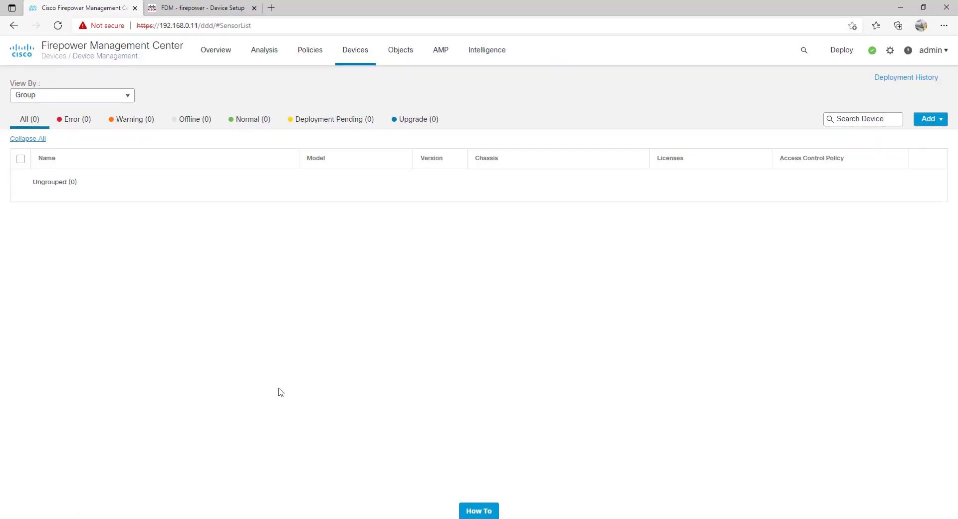
{"action": "left_click", "coordinate": [928, 119]}
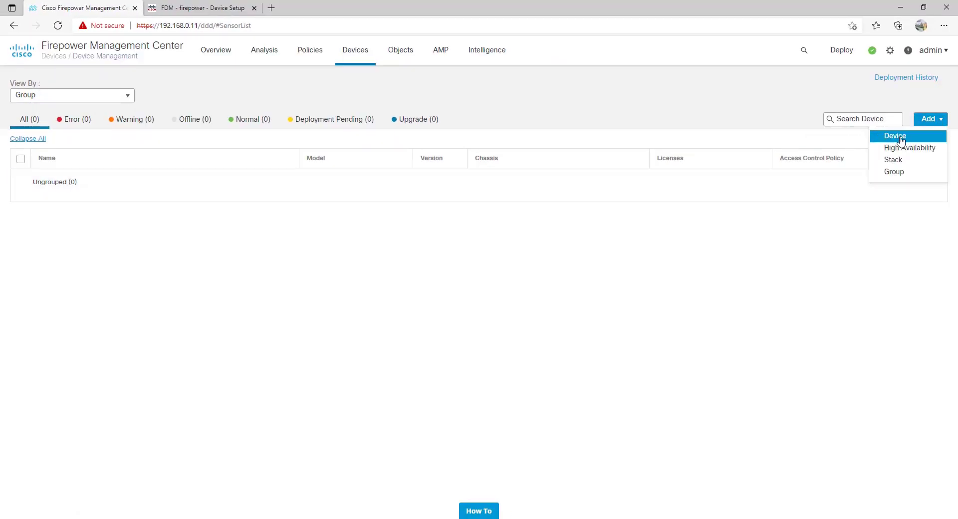
{"action": "left_click", "coordinate": [901, 135]}
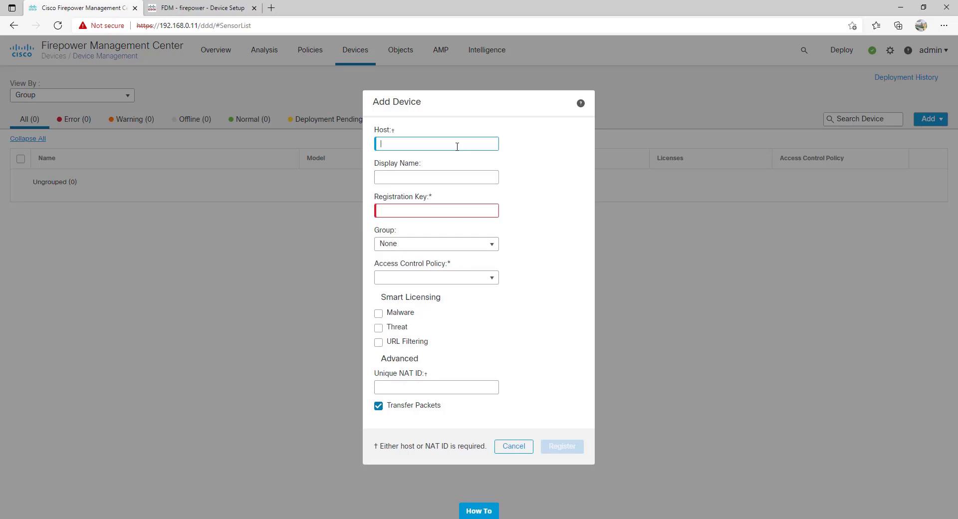
{"action": "left_click", "coordinate": [457, 145]}
{"action": "type", "text": "192.168"}
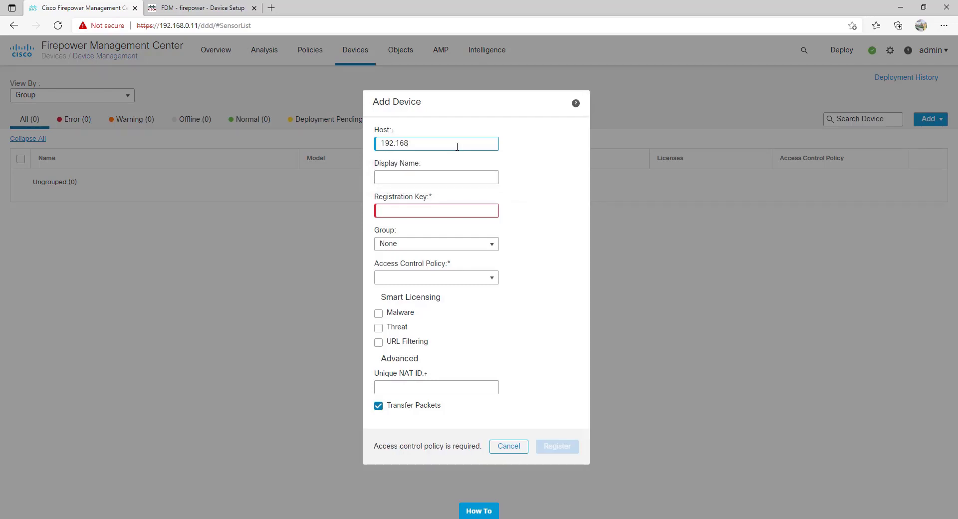
{"action": "type", "text": ".0.12"}
{"action": "key", "text": "Tab"}
{"action": "key", "text": "Tab"}
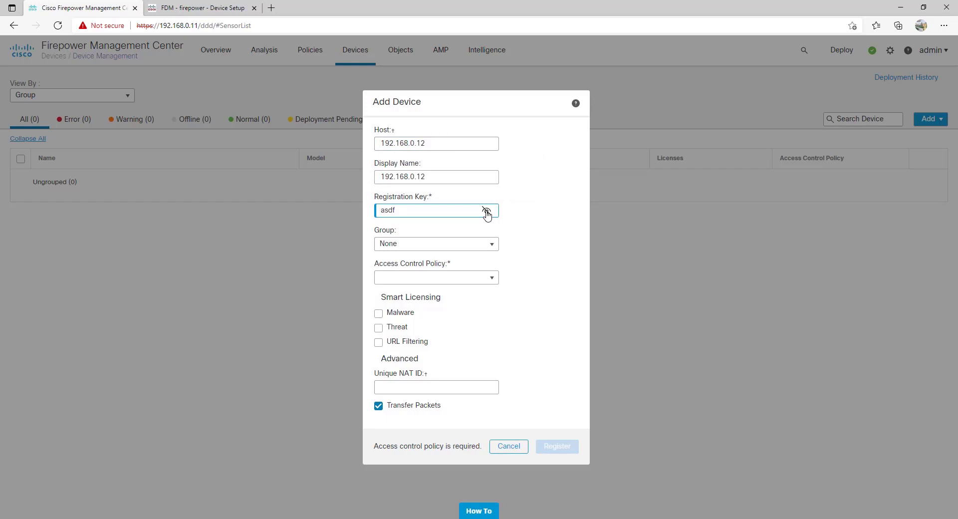
{"action": "key", "text": "Tab"}
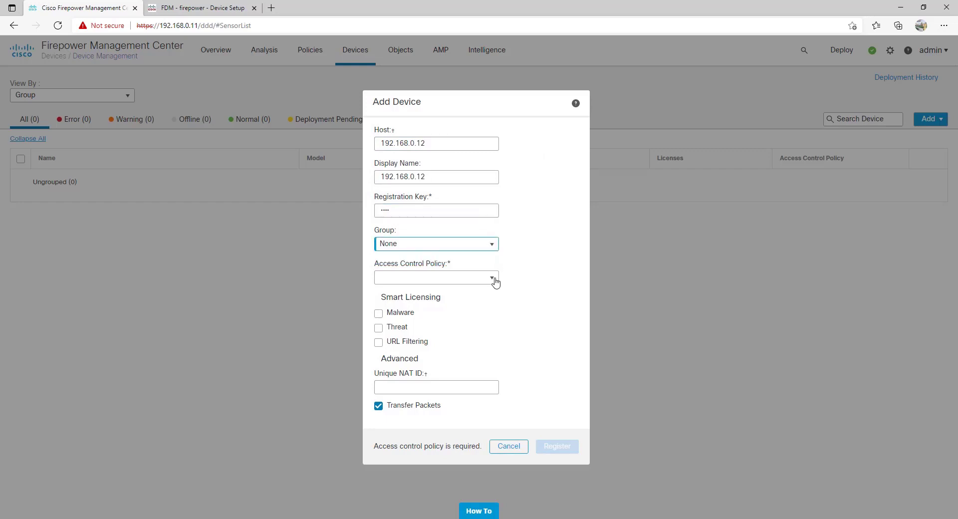
- Choose accesspolicy1 as the Access Control Policy and enable Threat licensing
{"action": "left_click", "coordinate": [493, 277]}
{"action": "left_click", "coordinate": [428, 297]}
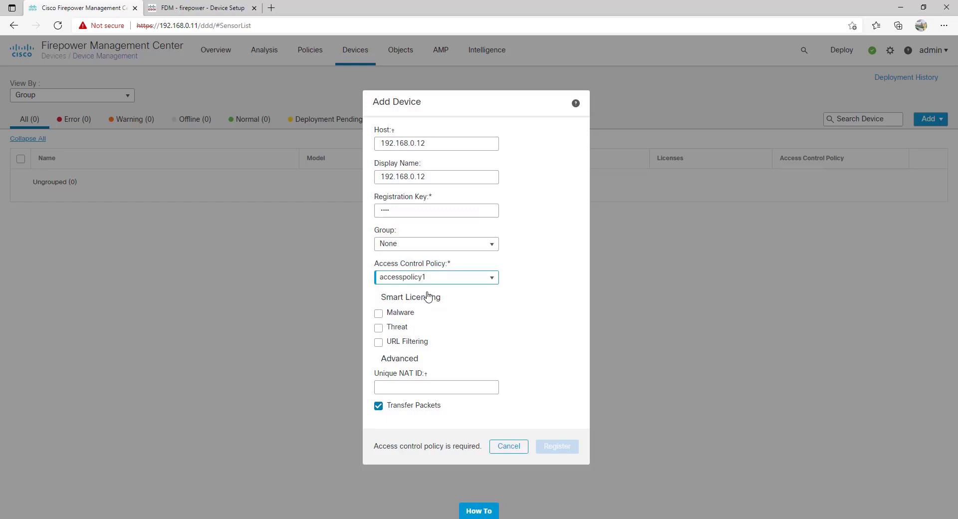
{"action": "left_click", "coordinate": [379, 329]}
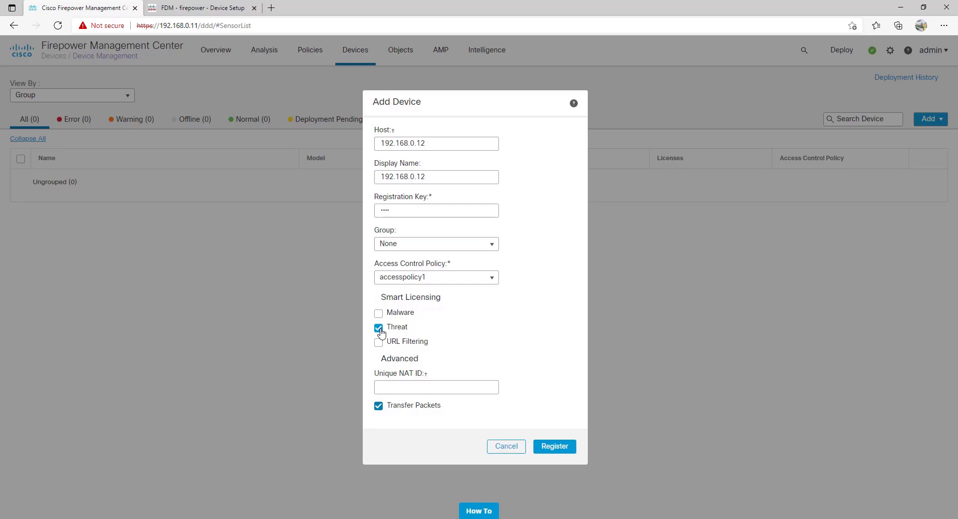
- Register device 192.168.0.12 with the management center
{"action": "left_click", "coordinate": [551, 448]}
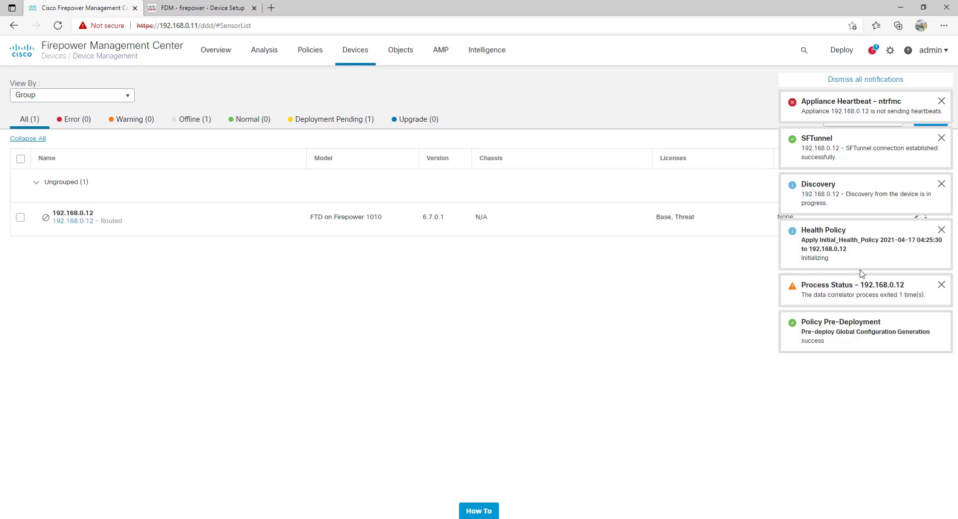
- Filter the device list to Deployment Pending, then switch to the 192.168.0.12 setup tab
{"action": "left_click", "coordinate": [327, 120]}
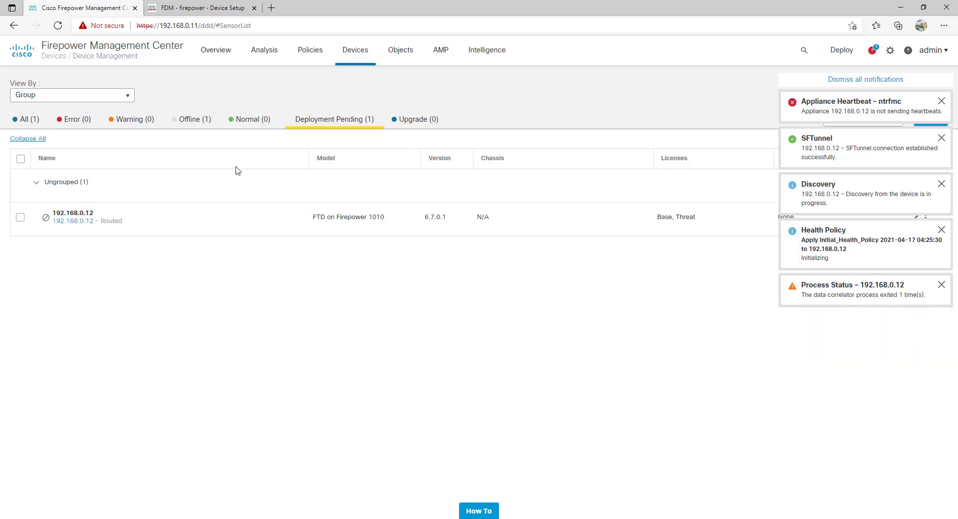
{"action": "mouse_move", "coordinate": [85, 224]}
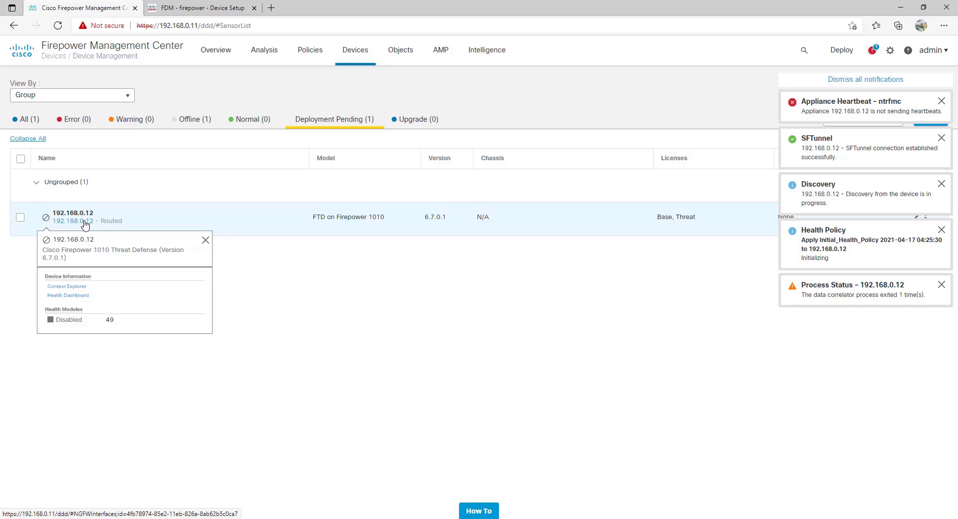
{"action": "left_click", "coordinate": [85, 222]}
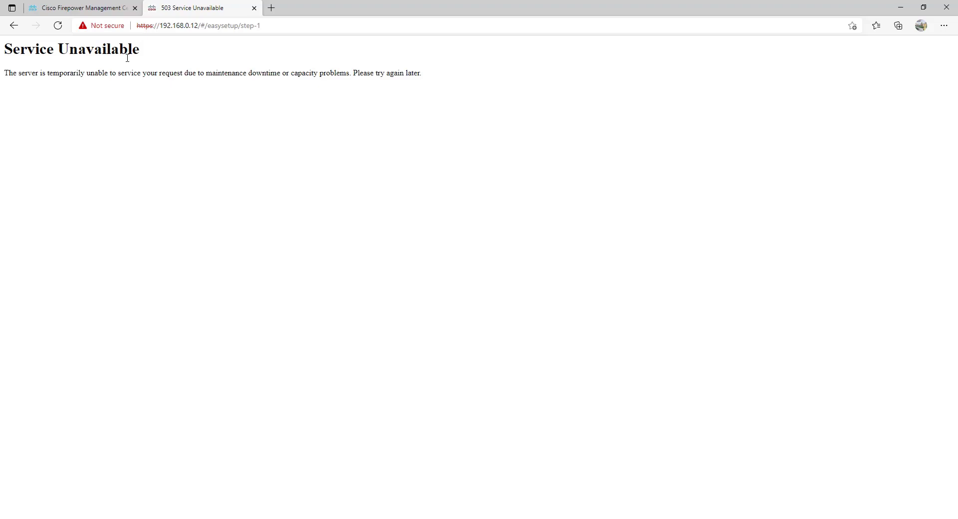
- Return to FMC and open the Interfaces page of device 192.168.0.12
{"action": "left_click", "coordinate": [80, 7]}
{"action": "left_click", "coordinate": [118, 226]}
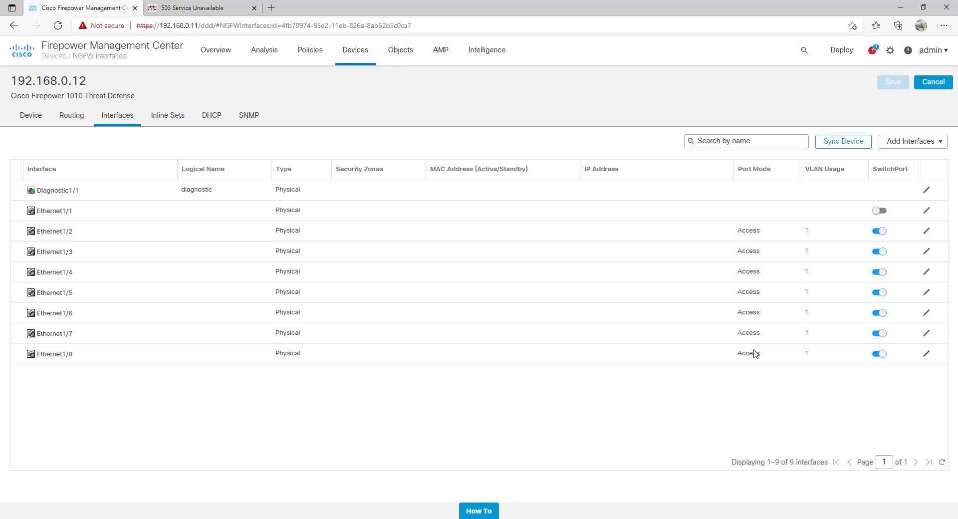
- Review the device's Inline Sets and Routing pages, then return to the Deployment Pending device list
{"action": "left_click", "coordinate": [168, 116]}
{"action": "left_click", "coordinate": [72, 115]}
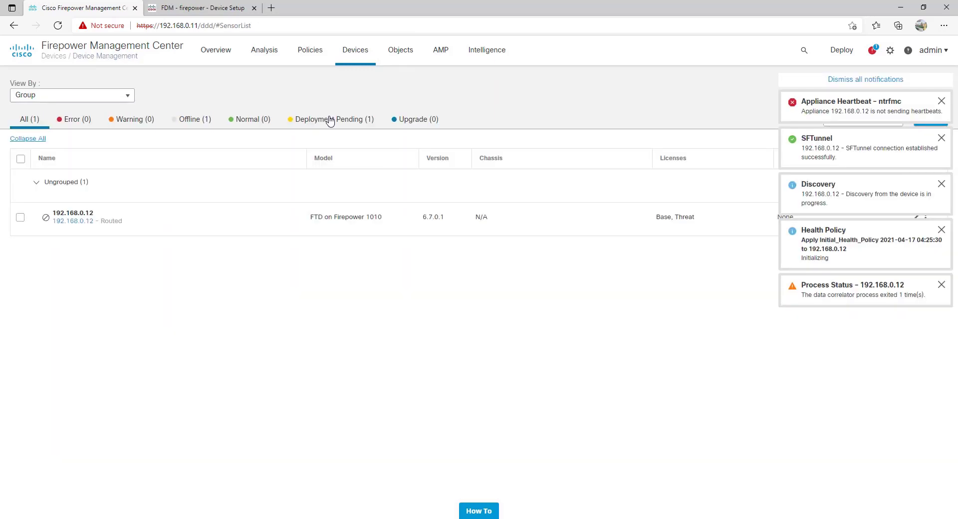
{"action": "left_click", "coordinate": [329, 120]}
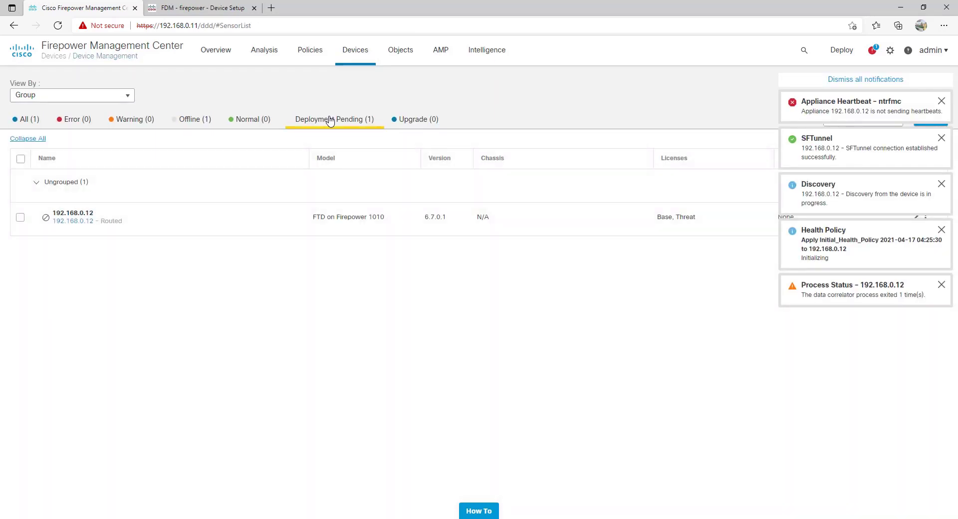
{"action": "mouse_move", "coordinate": [86, 224]}
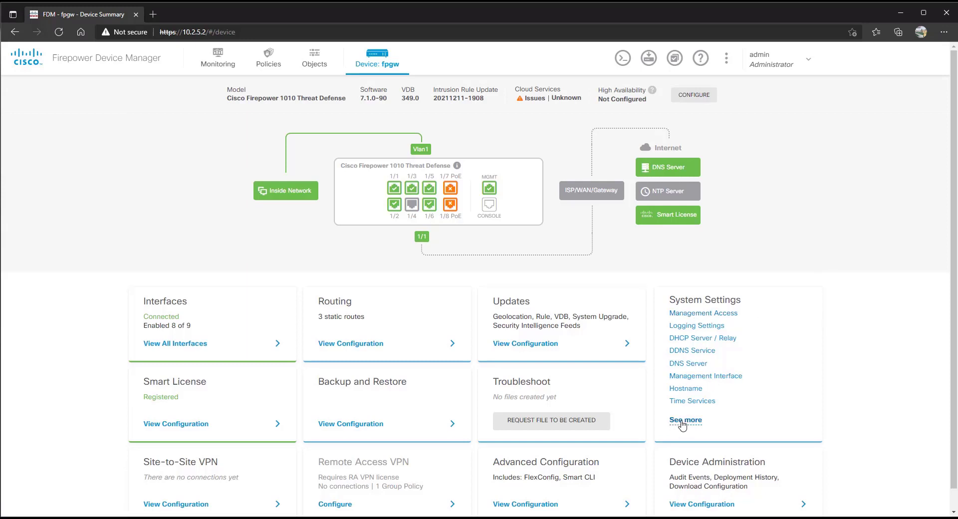
- Open the Management Center settings under System Settings for fpgw
{"action": "mouse_move", "coordinate": [682, 424]}
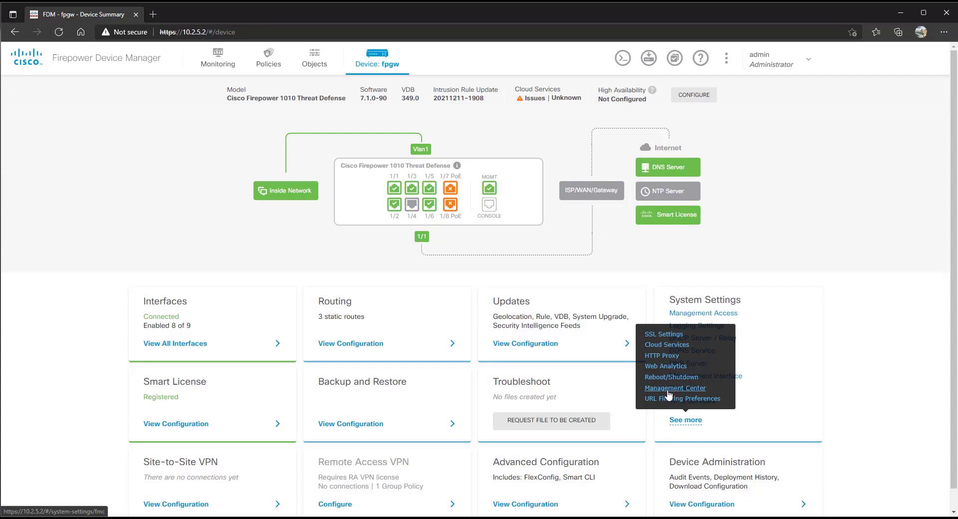
{"action": "left_click", "coordinate": [669, 393]}
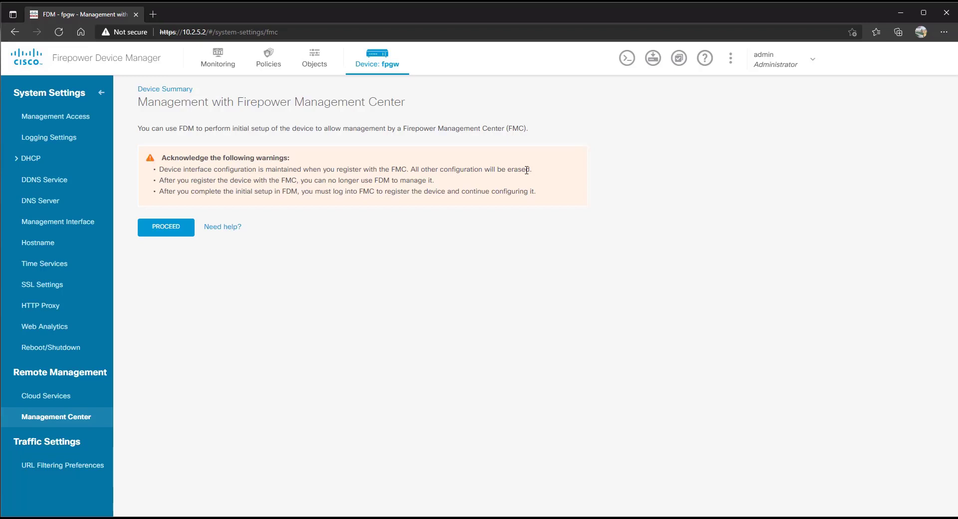
{"action": "left_click_drag", "start_coordinate": [532, 170], "coordinate": [160, 169]}
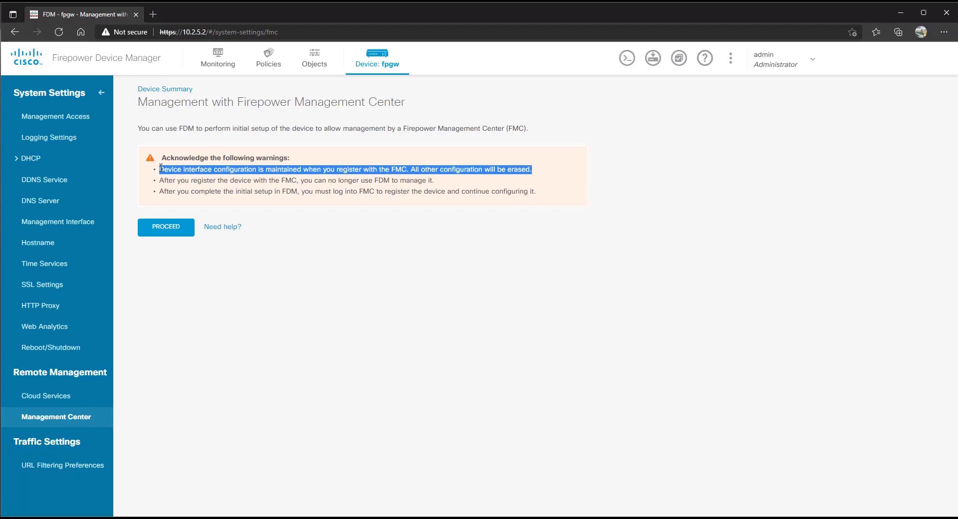
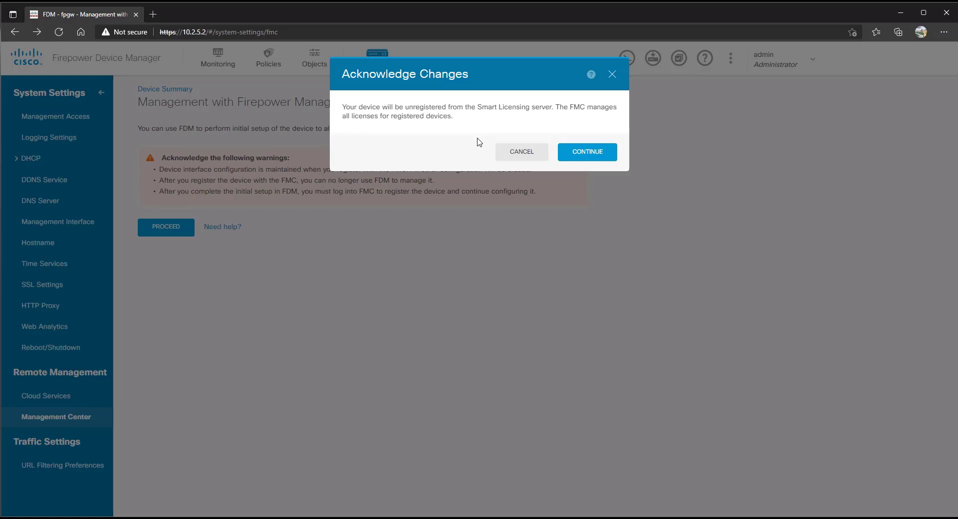
- Accept the licensing warning to reach the FMC connection form, leaving the FMC hostname/IP question at Yes
{"action": "left_click", "coordinate": [590, 165]}
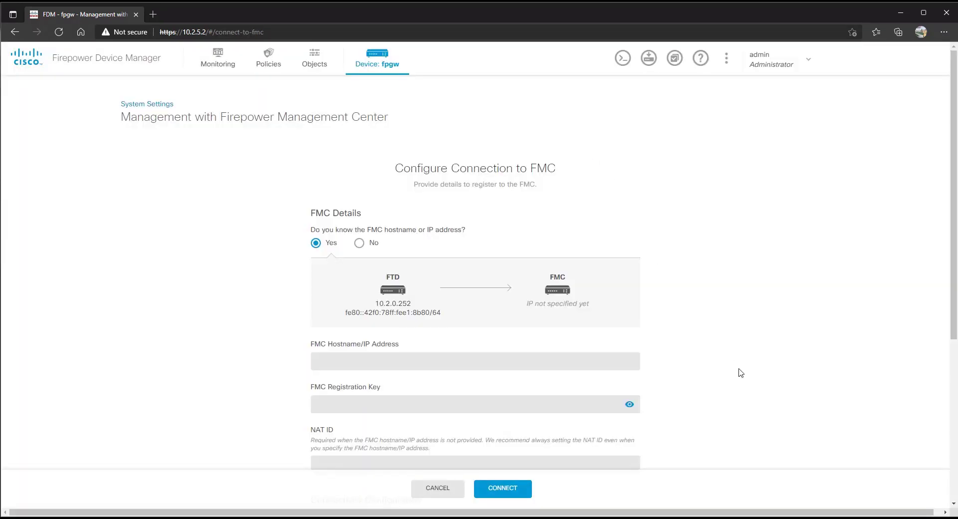
{"action": "scroll", "coordinate": [741, 373], "scroll_direction": "down", "scroll_amount": 3}
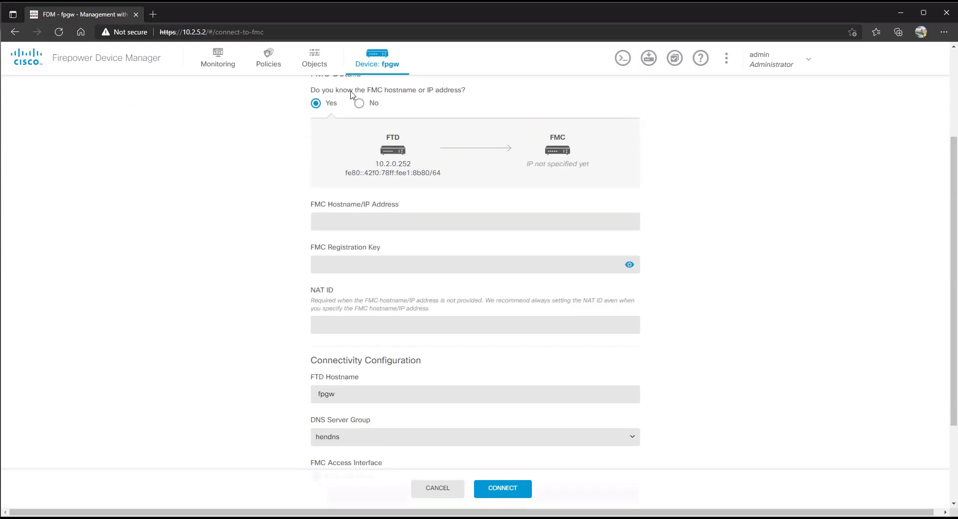
{"action": "scroll", "coordinate": [457, 100], "scroll_direction": "up", "scroll_amount": 2}
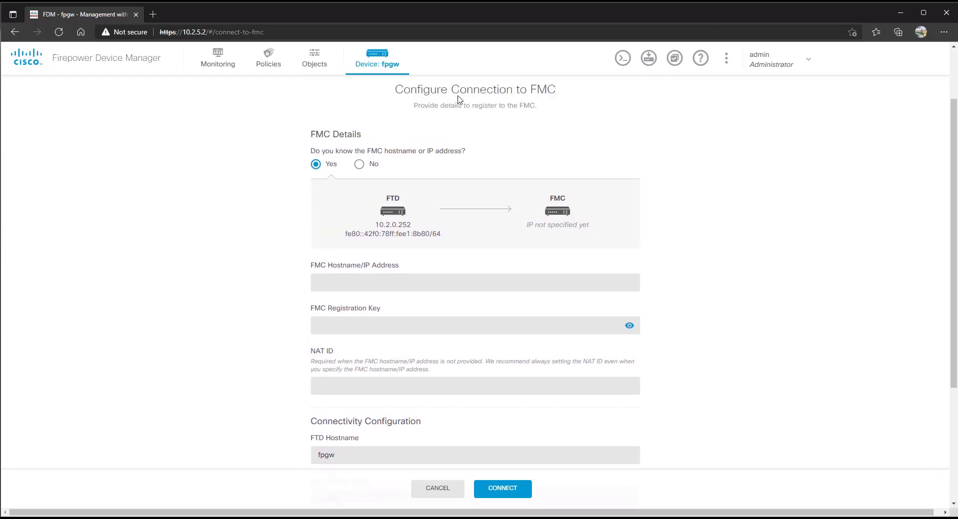
{"action": "left_click", "coordinate": [359, 174]}
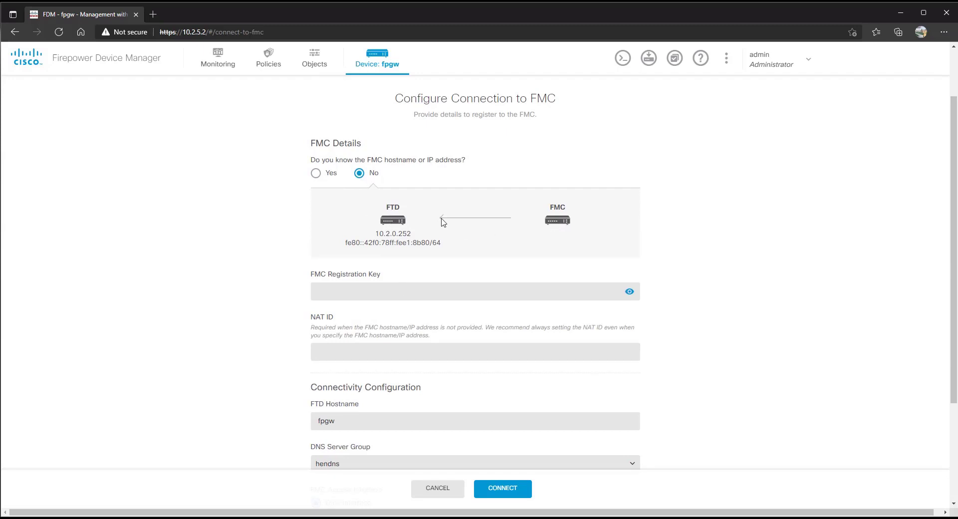
{"action": "left_click", "coordinate": [316, 174]}
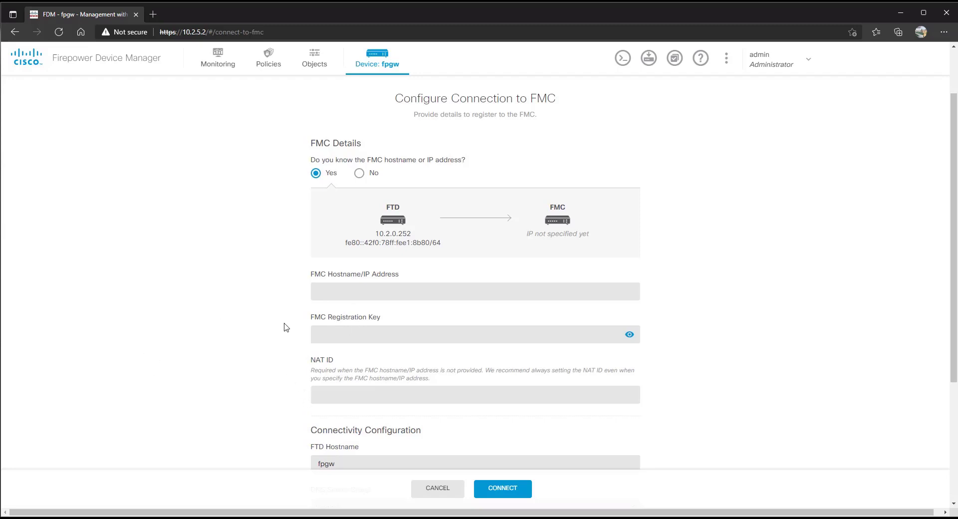
- Check the FTD hostname fpgw and keep hendns as the DNS server group
{"action": "scroll", "coordinate": [286, 327], "scroll_direction": "down", "scroll_amount": 4}
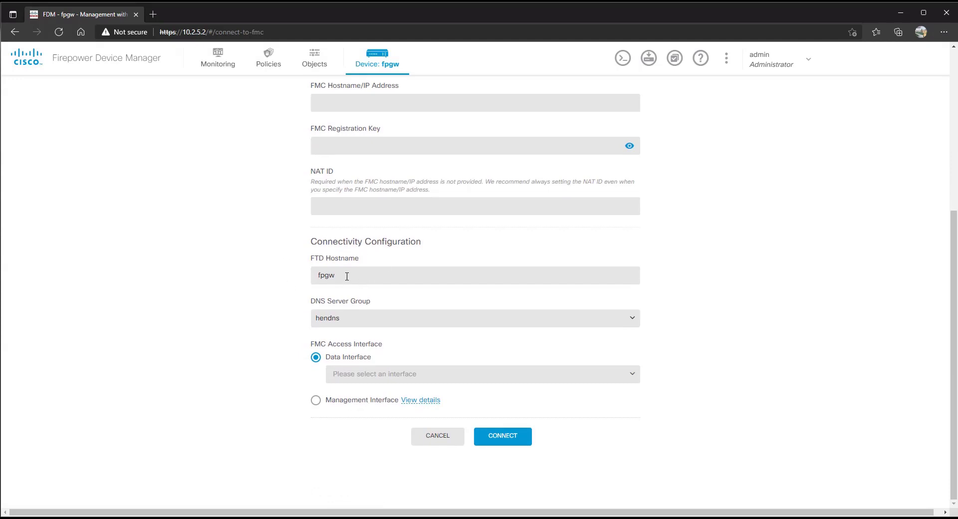
{"action": "left_click_drag", "start_coordinate": [352, 275], "coordinate": [239, 274]}
{"action": "left_click", "coordinate": [241, 276]}
{"action": "left_click", "coordinate": [634, 321]}
{"action": "left_click", "coordinate": [635, 322]}
- Set FMC access to use a Data Interface rather than the Management interface
{"action": "left_click", "coordinate": [316, 402]}
{"action": "scroll", "coordinate": [318, 385], "scroll_direction": "up", "scroll_amount": 1}
{"action": "left_click", "coordinate": [316, 365]}
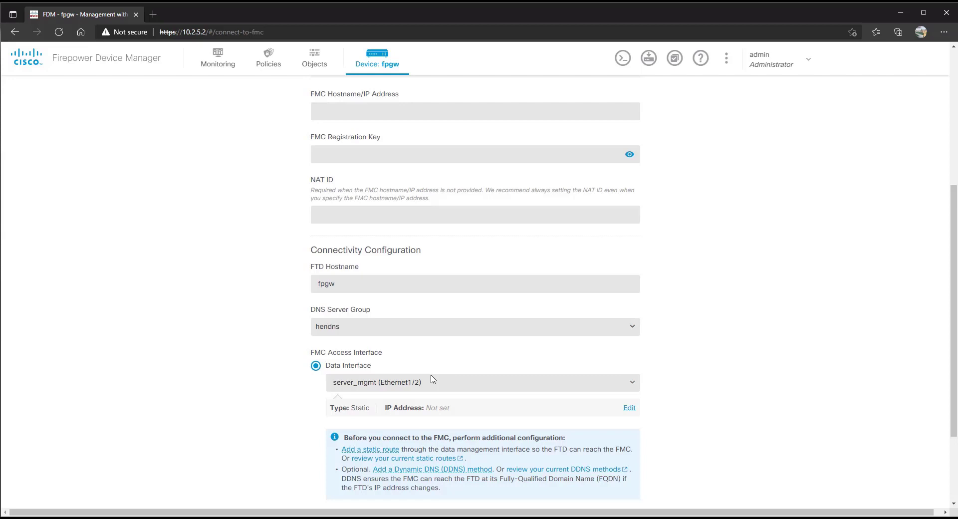
{"action": "scroll", "coordinate": [687, 388], "scroll_direction": "down", "scroll_amount": 3}
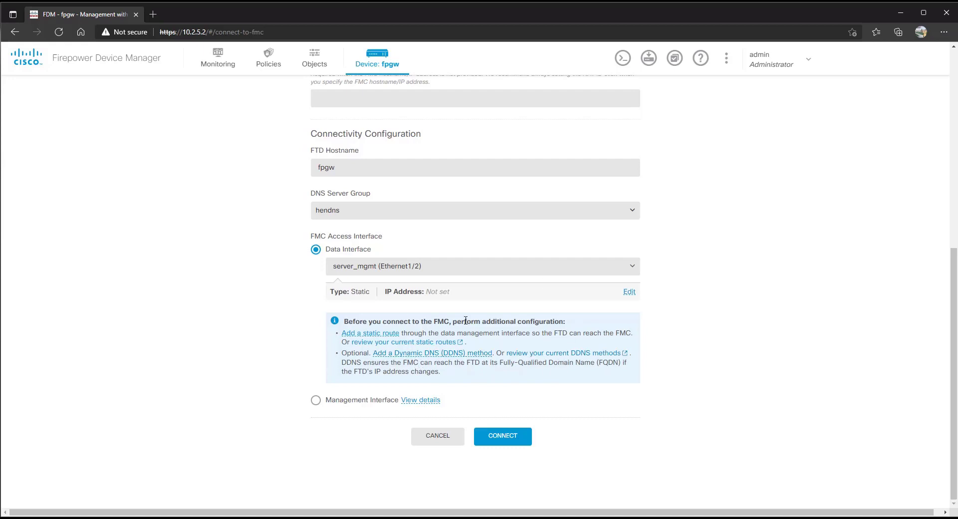
{"action": "scroll", "coordinate": [691, 428], "scroll_direction": "up", "scroll_amount": 7}
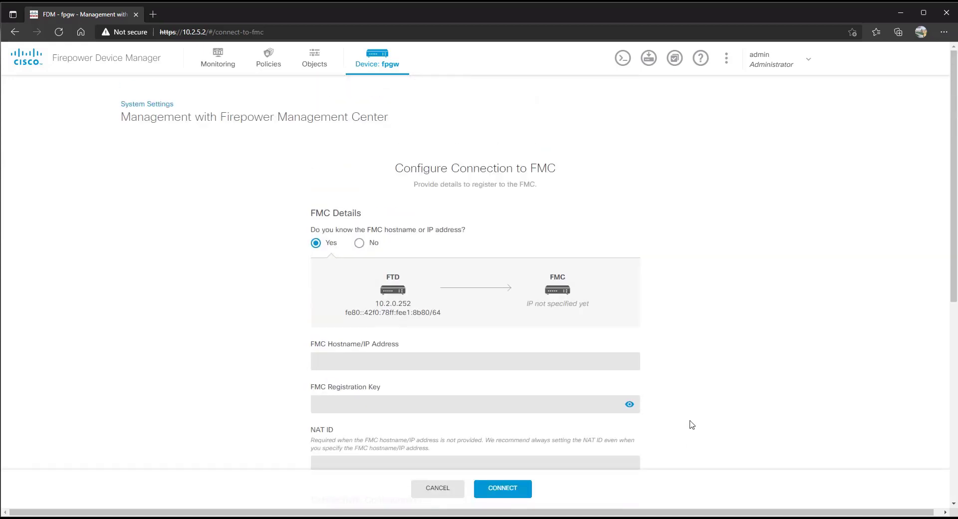
{"action": "scroll", "coordinate": [691, 257], "scroll_direction": "down", "scroll_amount": 1}
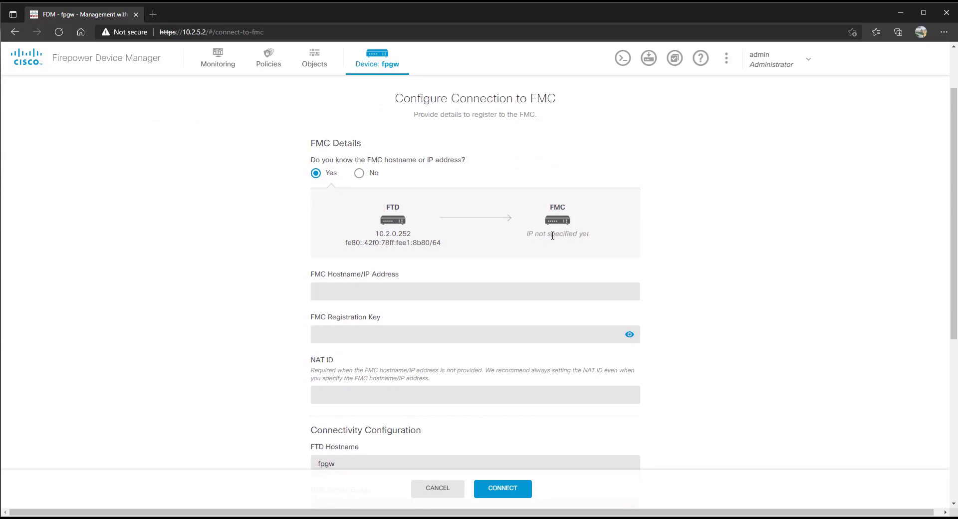
{"action": "scroll", "coordinate": [438, 442], "scroll_direction": "down", "scroll_amount": 4}
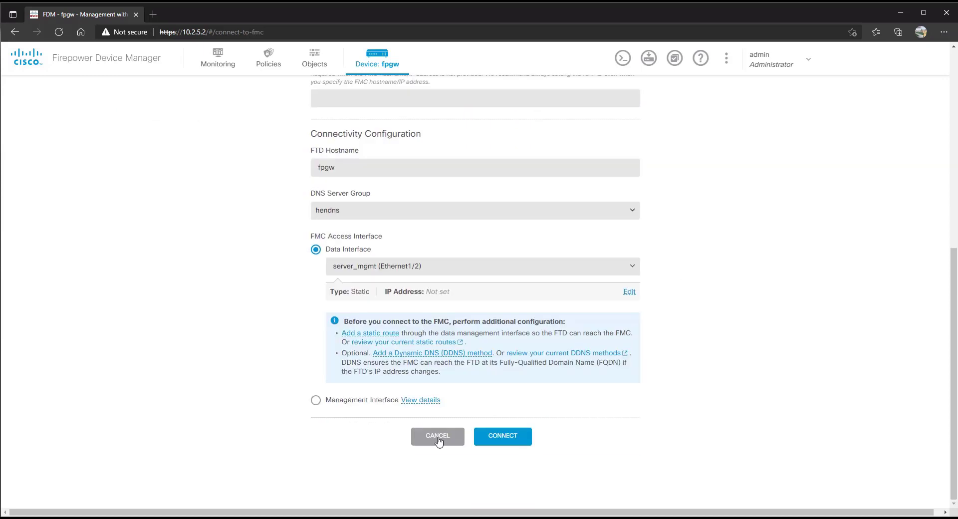